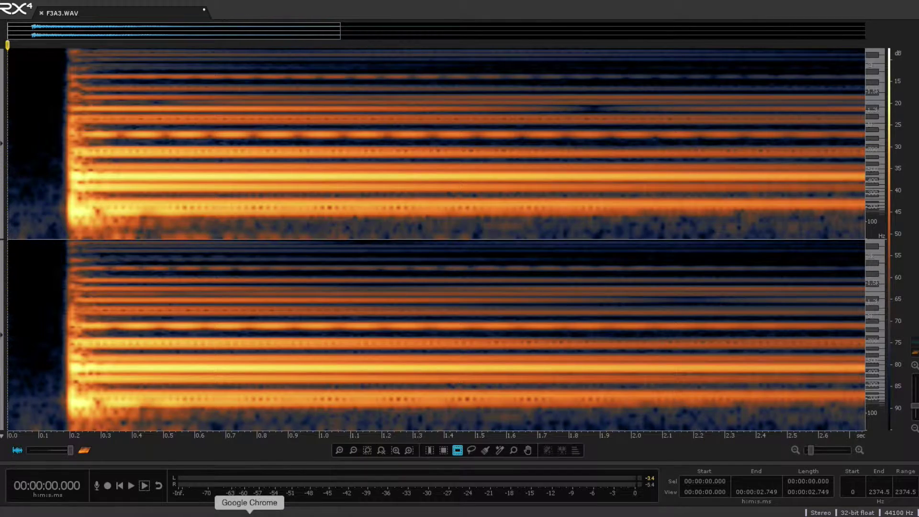
Open MpiRg.png, the piano key frequency chart, from Chrome's history and view it full size
{"action": "left_click", "coordinate": [249, 515]}
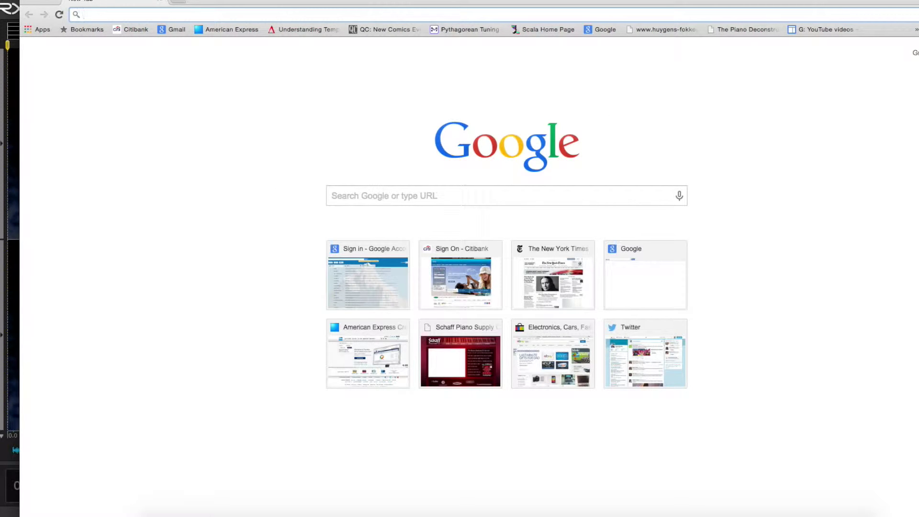
{"action": "left_click", "coordinate": [915, 14]}
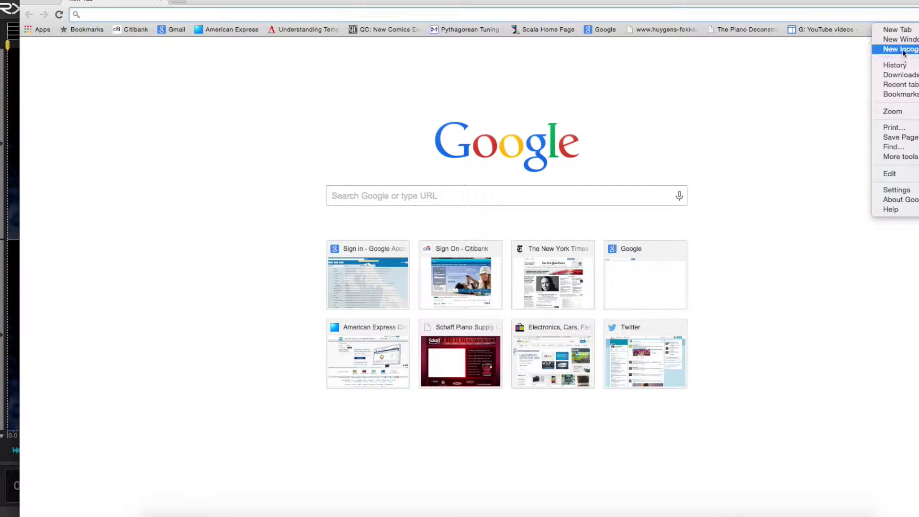
{"action": "left_click", "coordinate": [903, 67]}
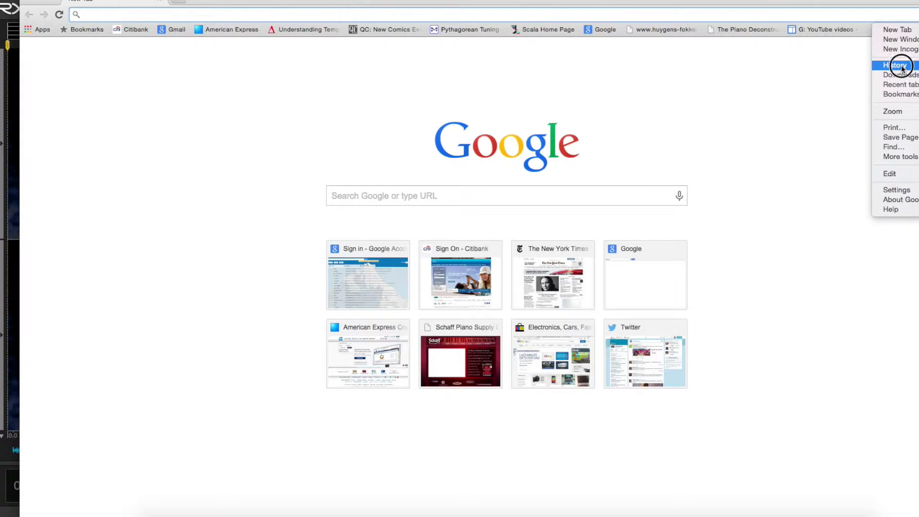
{"action": "left_click", "coordinate": [197, 118]}
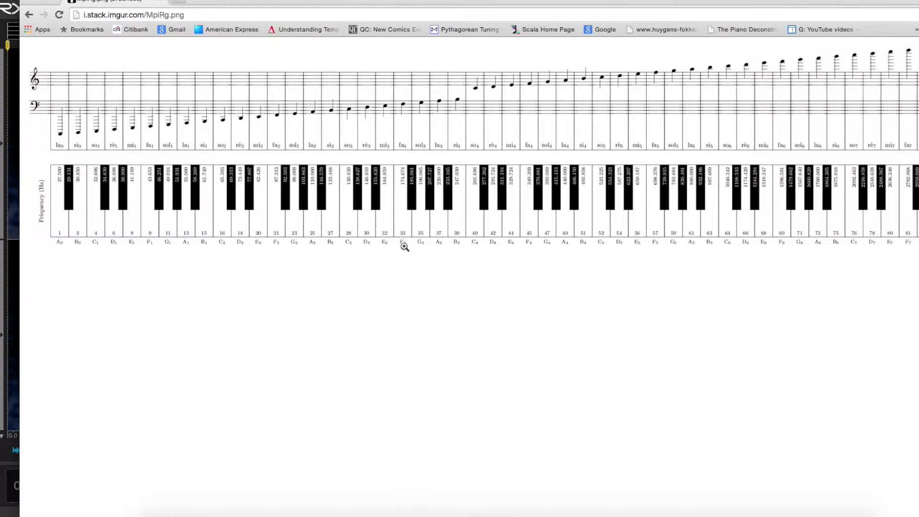
{"action": "left_click", "coordinate": [402, 236]}
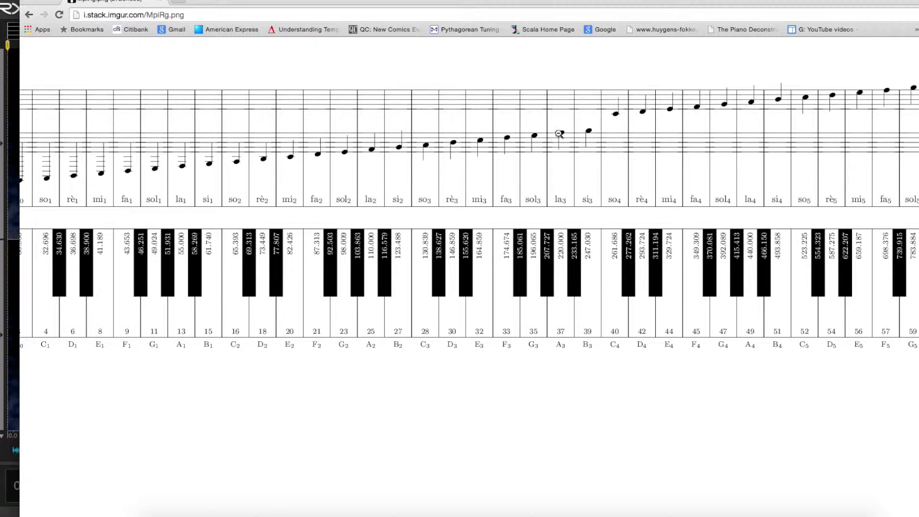
{"action": "left_click", "coordinate": [31, 3]}
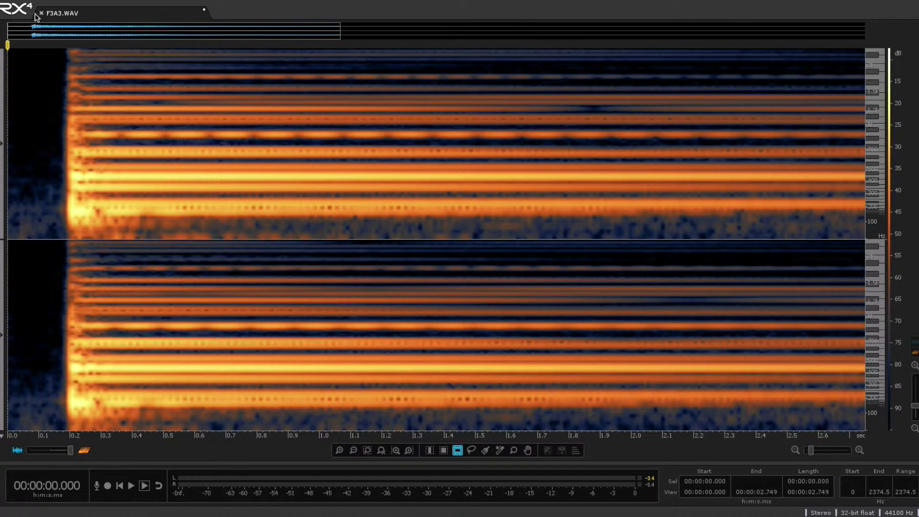
{"action": "left_click", "coordinate": [132, 487]}
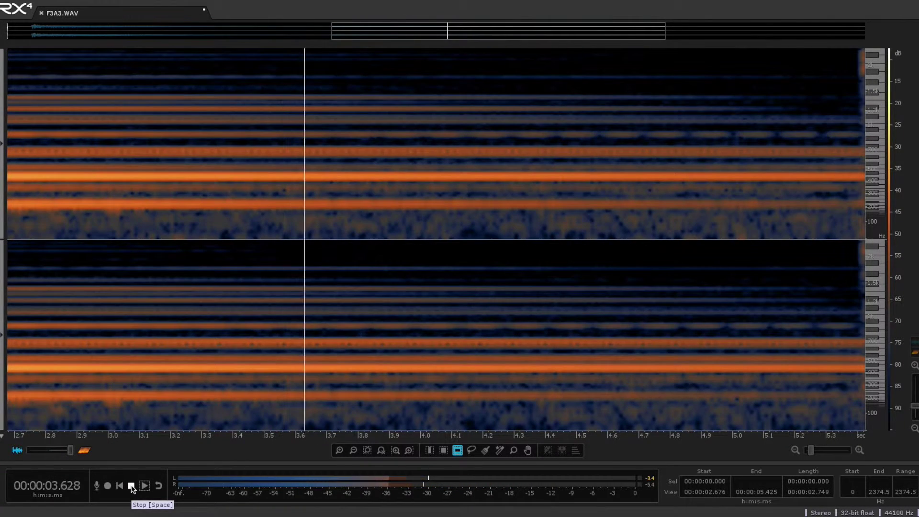
{"action": "left_click", "coordinate": [131, 486]}
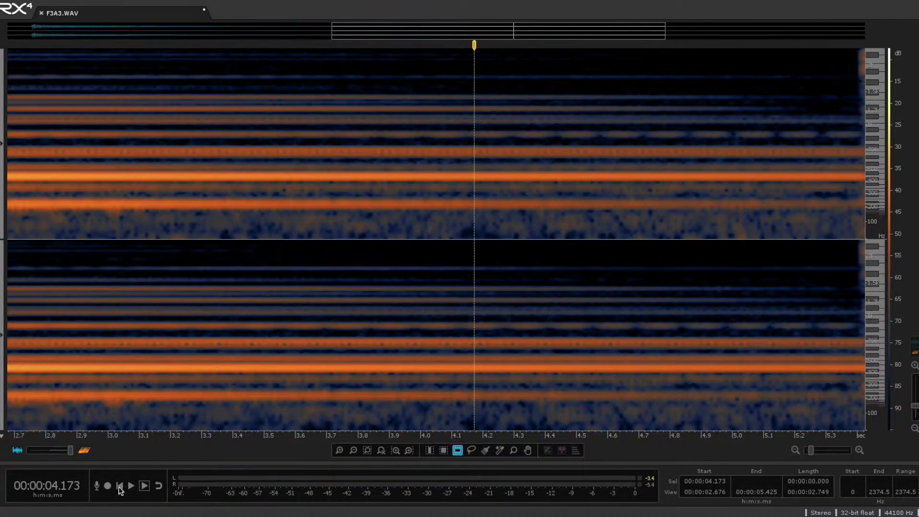
{"action": "left_click", "coordinate": [119, 486]}
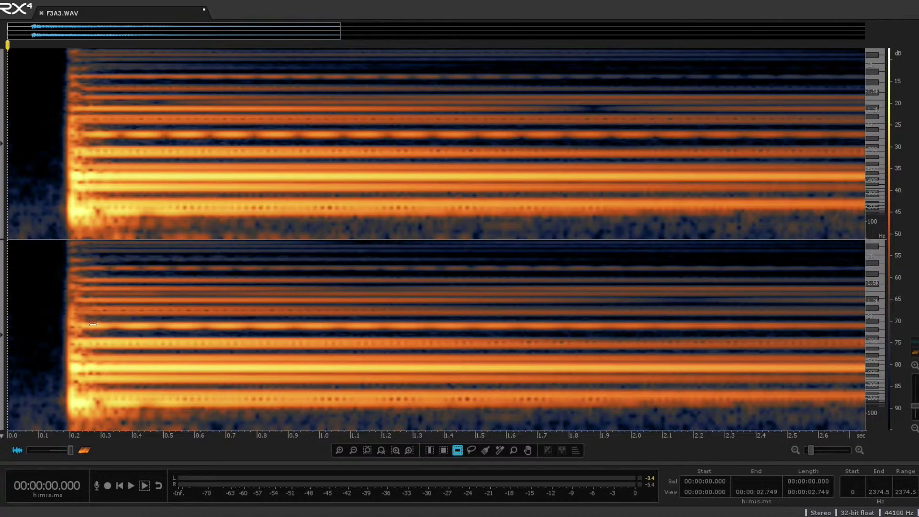
{"action": "left_click_drag", "start_coordinate": [93, 324], "coordinate": [93, 330]}
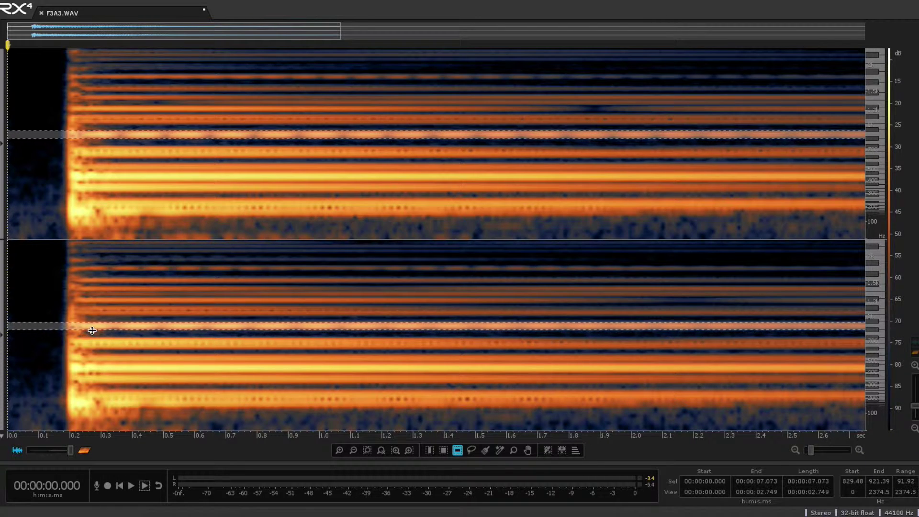
{"action": "left_click", "coordinate": [139, 303]}
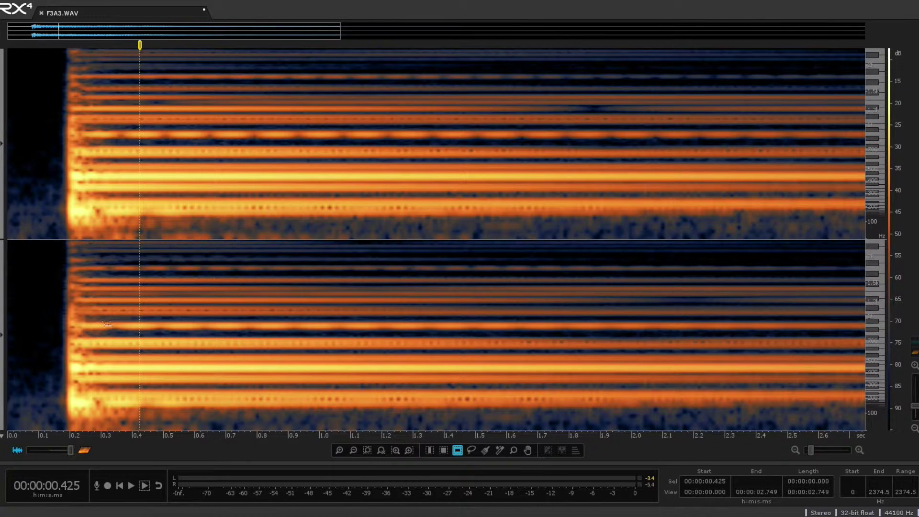
{"action": "scroll", "coordinate": [108, 324], "scroll_direction": "down", "scroll_amount": 1}
{"action": "left_click_drag", "start_coordinate": [100, 322], "coordinate": [99, 330]}
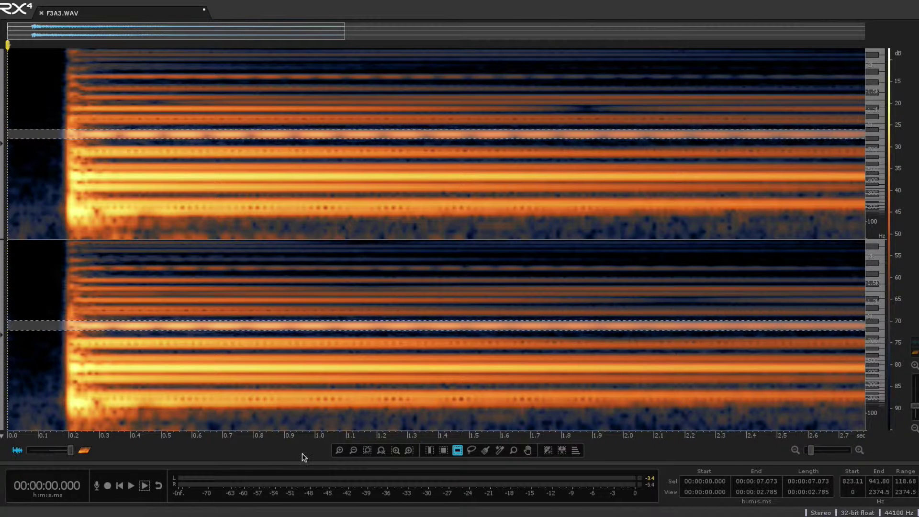
{"action": "left_click", "coordinate": [144, 486]}
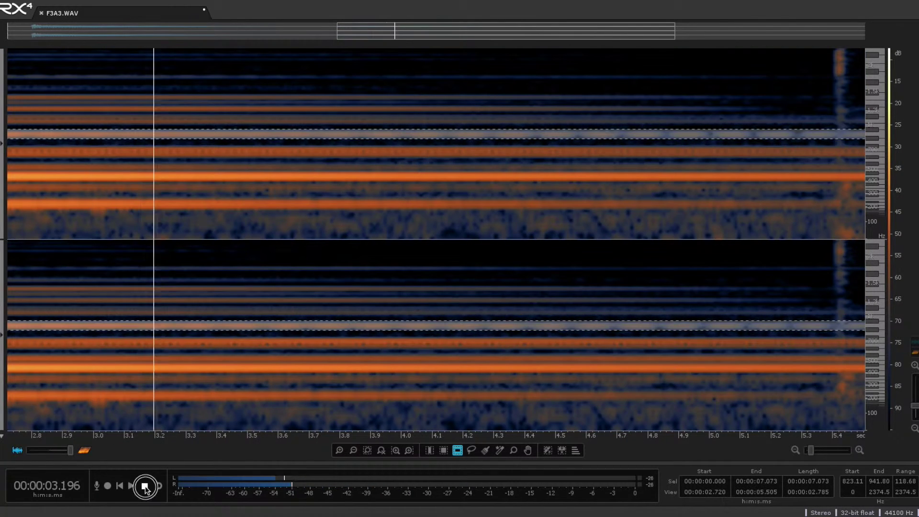
{"action": "left_click", "coordinate": [145, 486]}
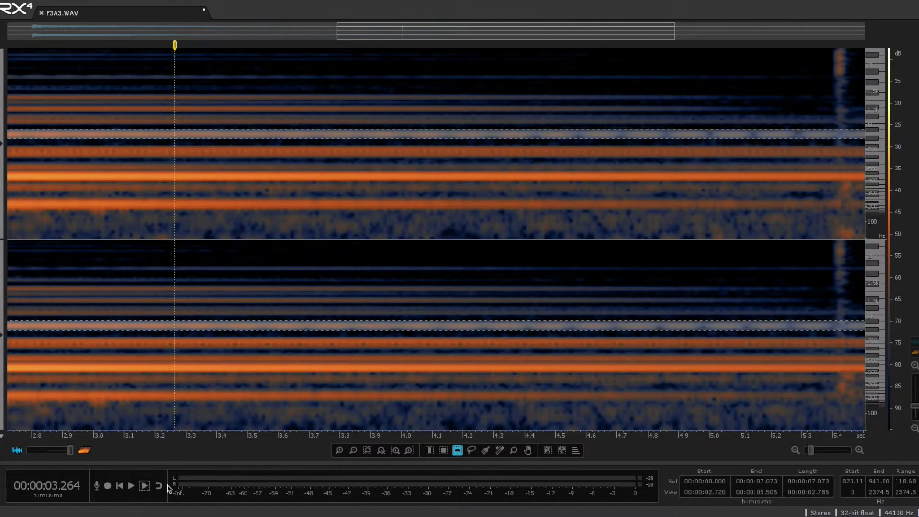
{"action": "left_click", "coordinate": [120, 486]}
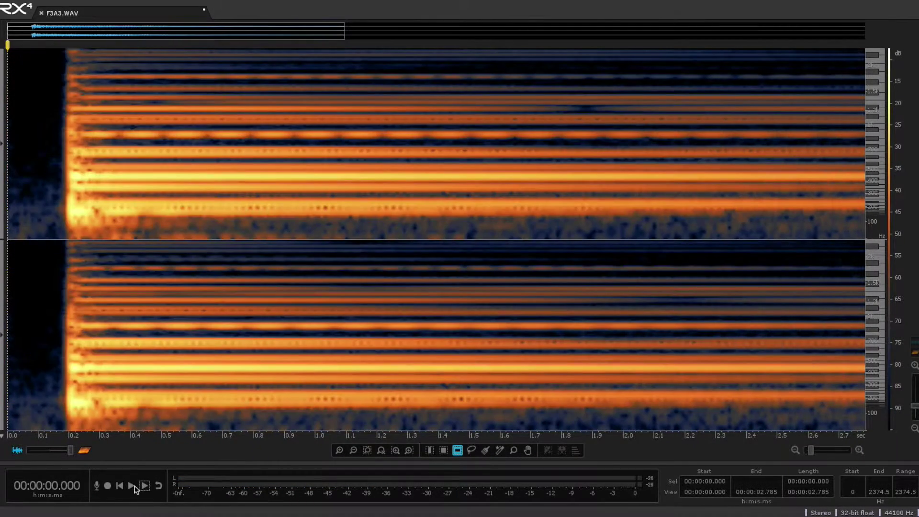
{"action": "left_click", "coordinate": [53, 379]}
{"action": "left_click", "coordinate": [46, 199]}
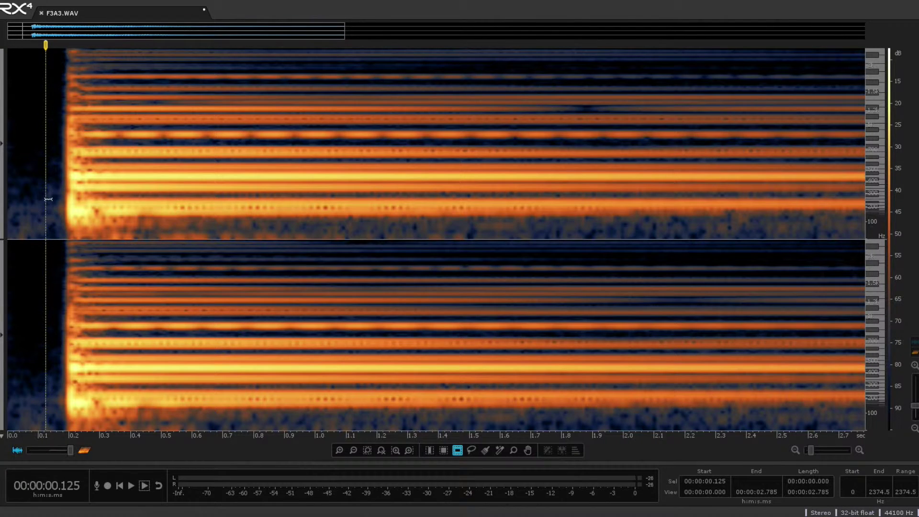
{"action": "left_click", "coordinate": [132, 486]}
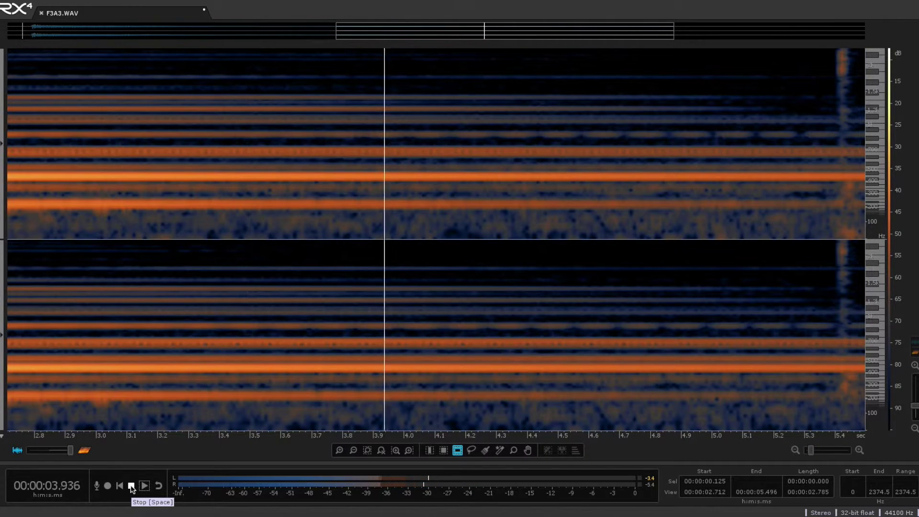
{"action": "left_click", "coordinate": [131, 486]}
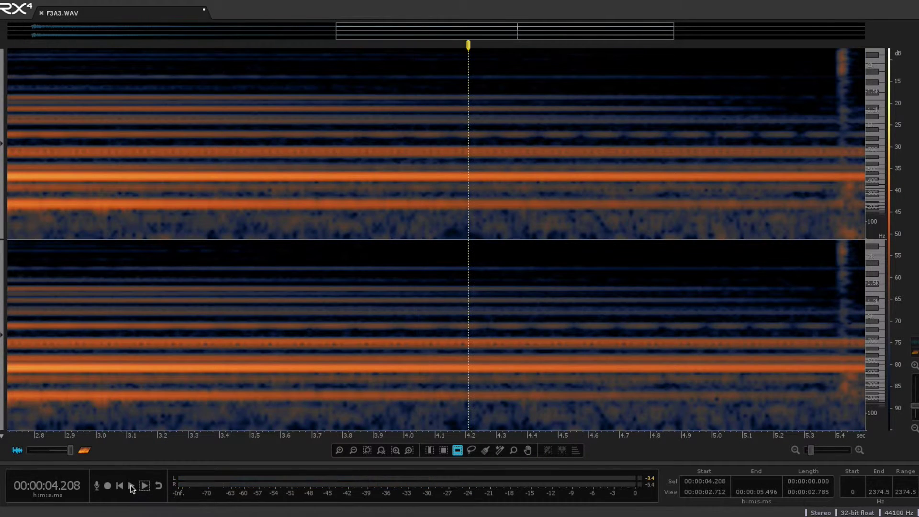
Play the piano third from about 0.15 s with the Spectrum Analyzer showing it, then rewind
{"action": "left_click", "coordinate": [119, 487]}
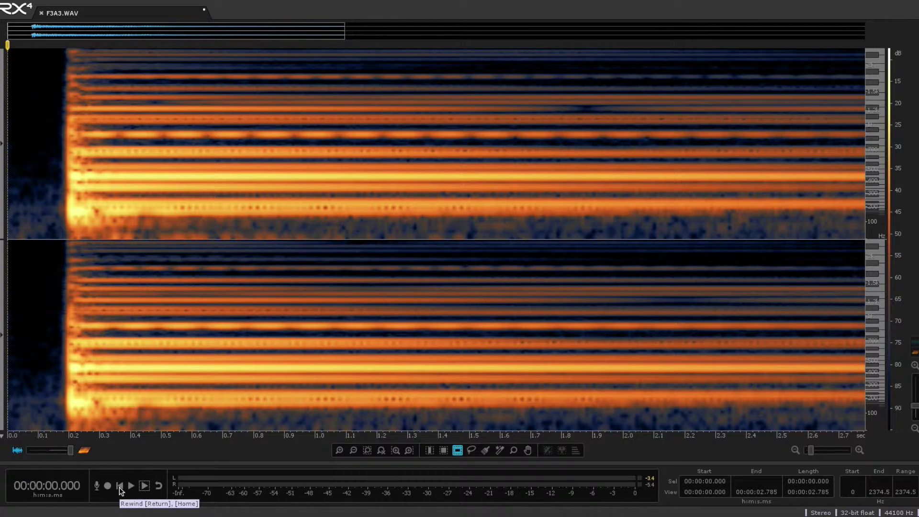
{"action": "key", "text": "alt+a"}
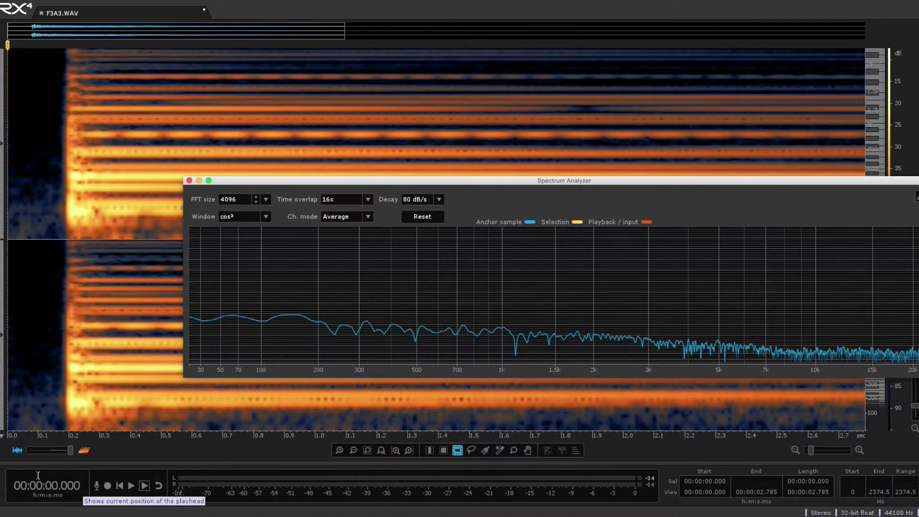
{"action": "left_click", "coordinate": [55, 204]}
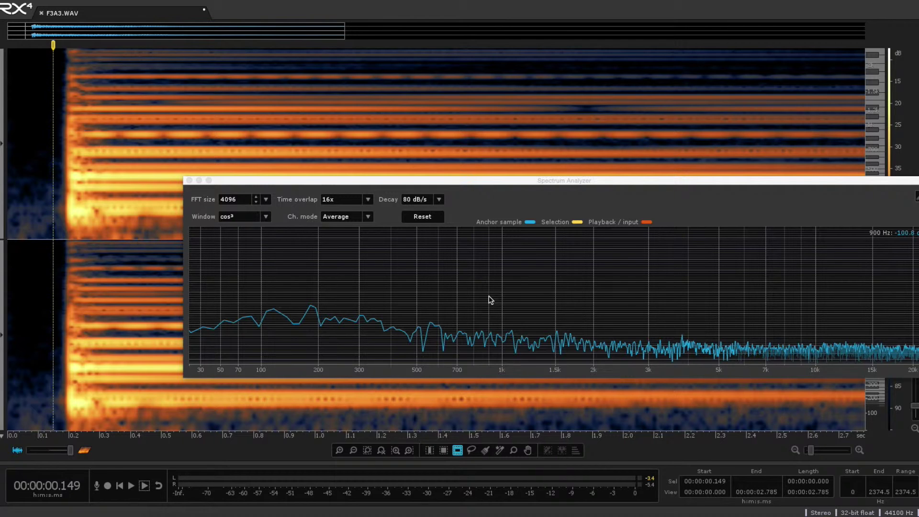
{"action": "left_click", "coordinate": [132, 486]}
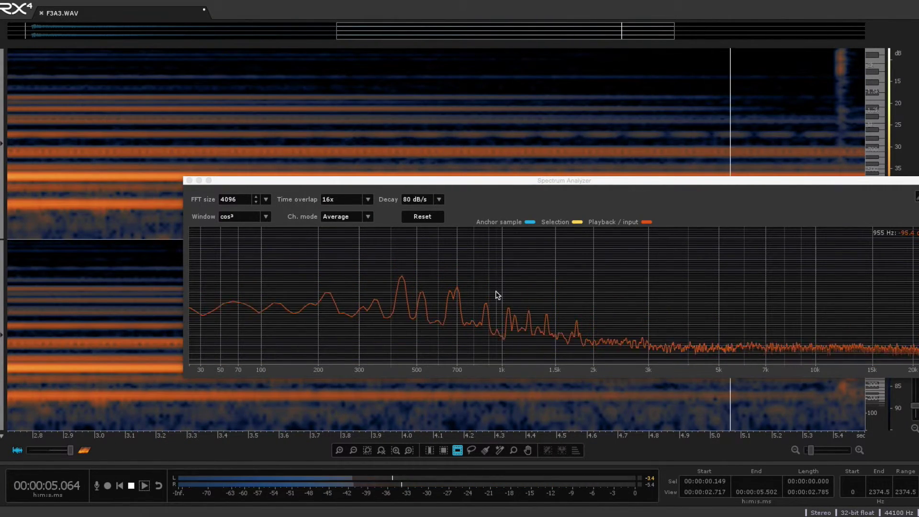
{"action": "left_click", "coordinate": [131, 487]}
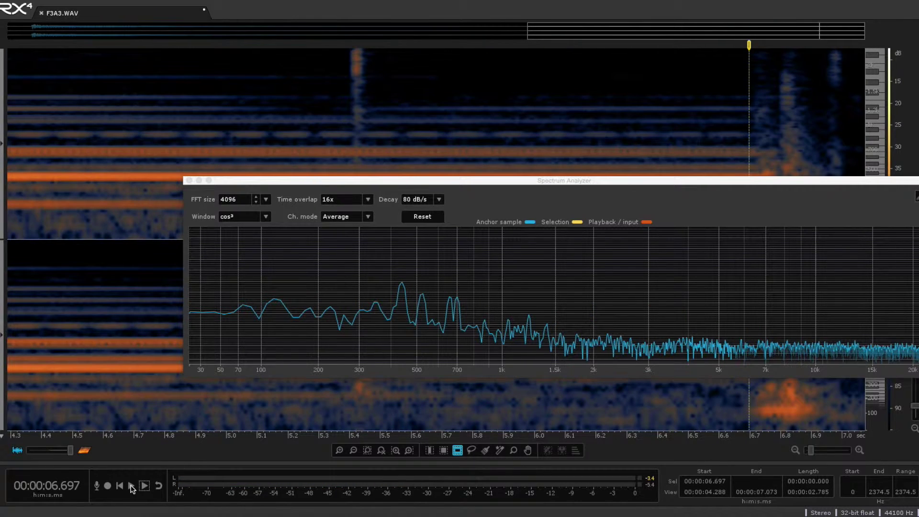
{"action": "left_click", "coordinate": [120, 486]}
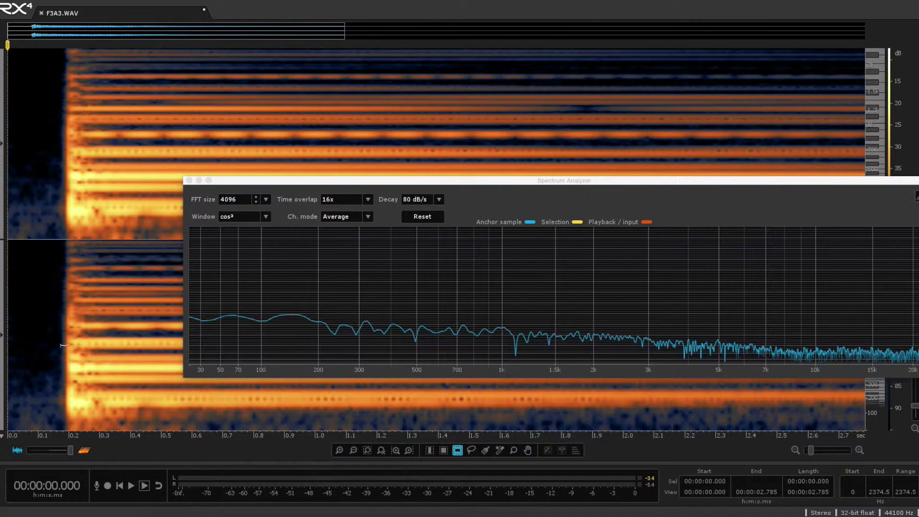
{"action": "left_click", "coordinate": [189, 180]}
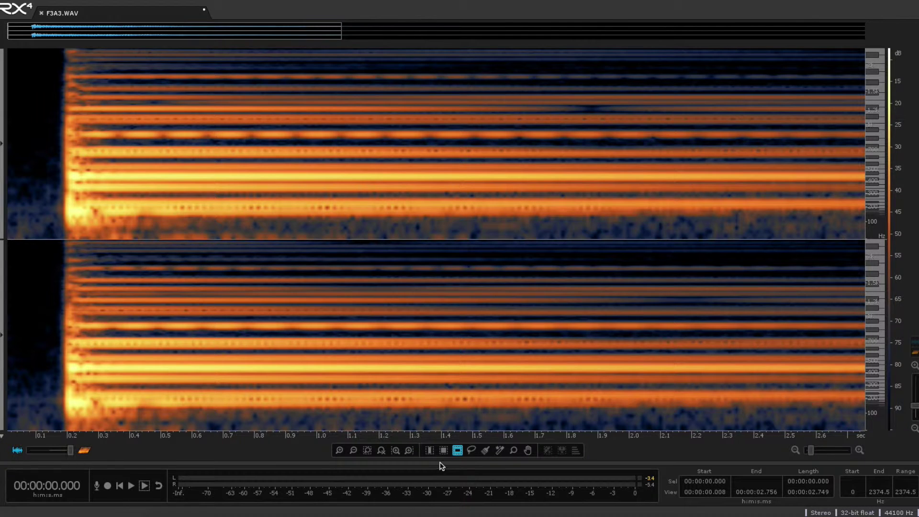
Time-select about 0.496–1.492 s of the note, refine its edges, then clear the selection
{"action": "left_click", "coordinate": [429, 450]}
{"action": "left_click_drag", "start_coordinate": [159, 422], "coordinate": [473, 423]}
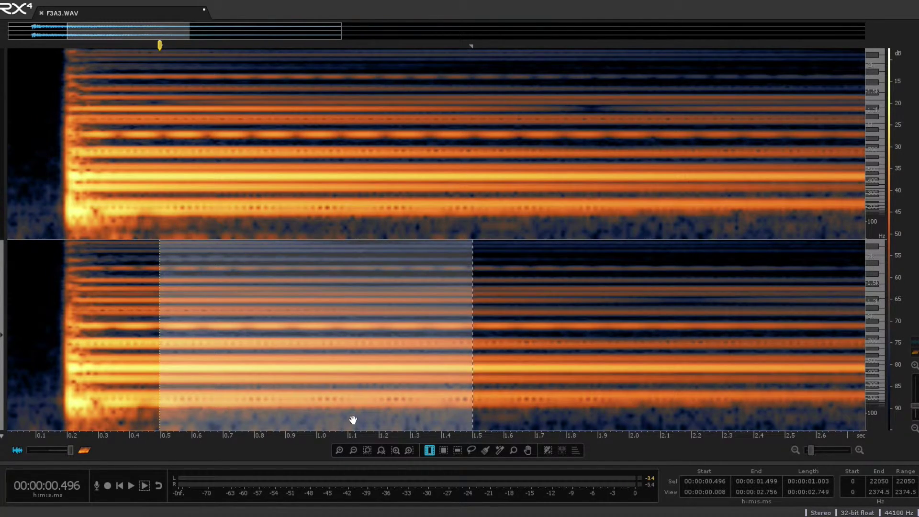
{"action": "left_click_drag", "start_coordinate": [159, 383], "coordinate": [162, 383]}
{"action": "mouse_move", "coordinate": [308, 357]}
{"action": "left_mouse_down"}
{"action": "mouse_move", "coordinate": [349, 355]}
{"action": "mouse_move", "coordinate": [294, 360]}
{"action": "left_mouse_up"}
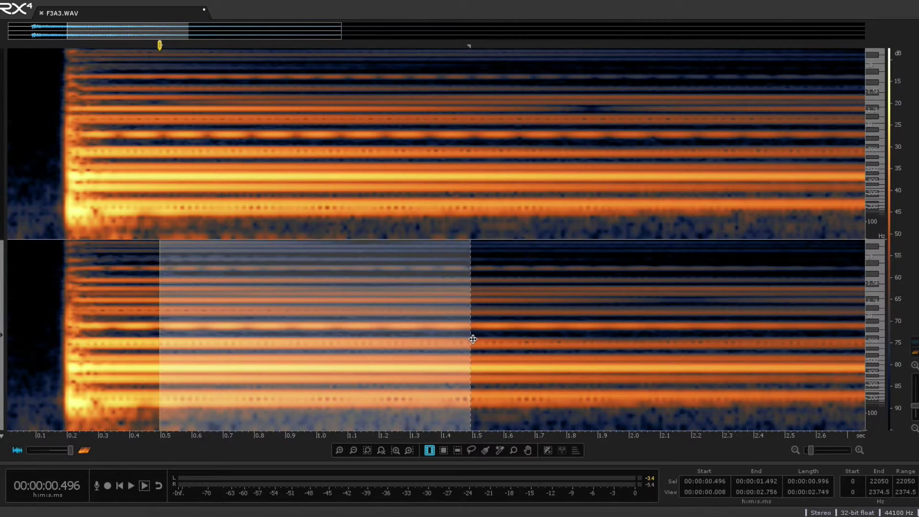
{"action": "left_click", "coordinate": [141, 315]}
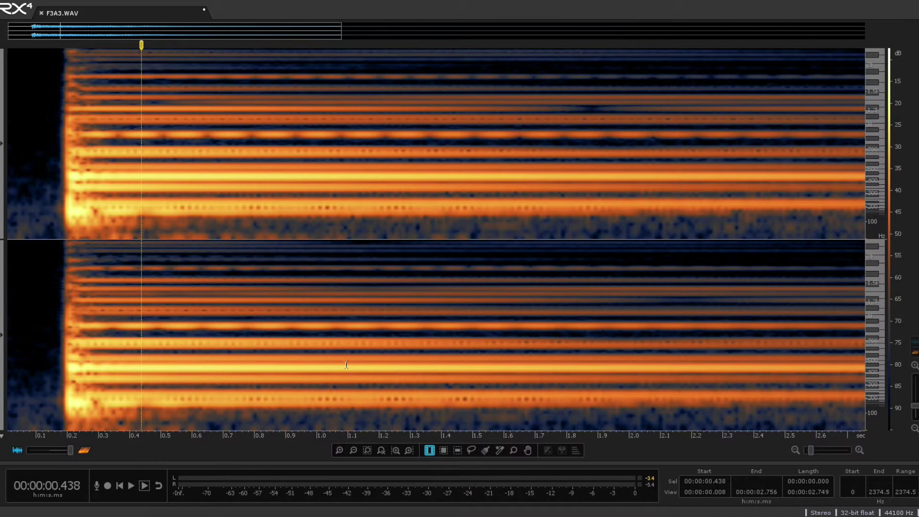
Select the 1709–1854 Hz band across the whole file and play it
{"action": "left_click", "coordinate": [458, 450]}
{"action": "left_click_drag", "start_coordinate": [328, 264], "coordinate": [329, 270]}
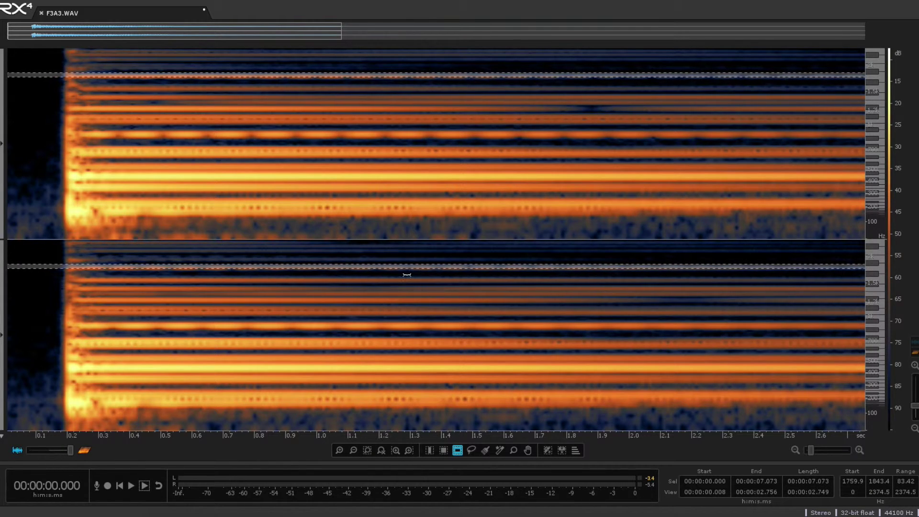
{"action": "left_click", "coordinate": [367, 275]}
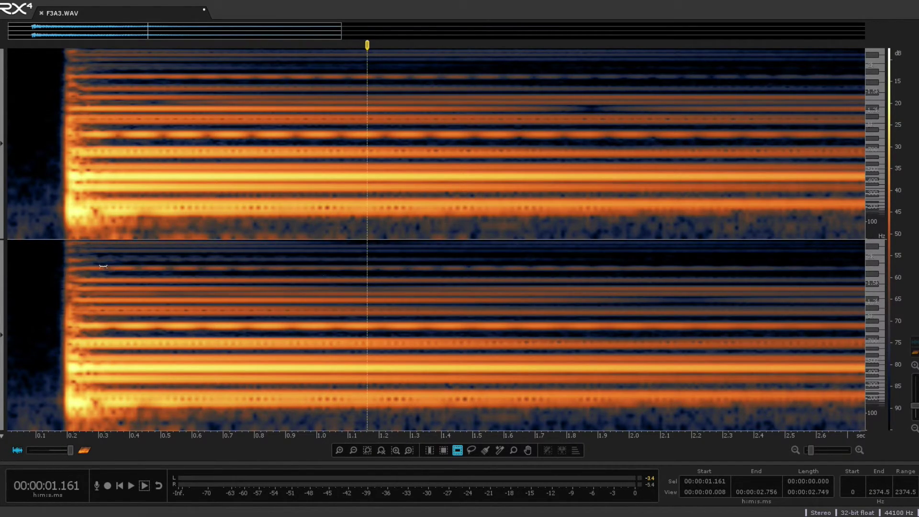
{"action": "left_click_drag", "start_coordinate": [103, 267], "coordinate": [102, 270]}
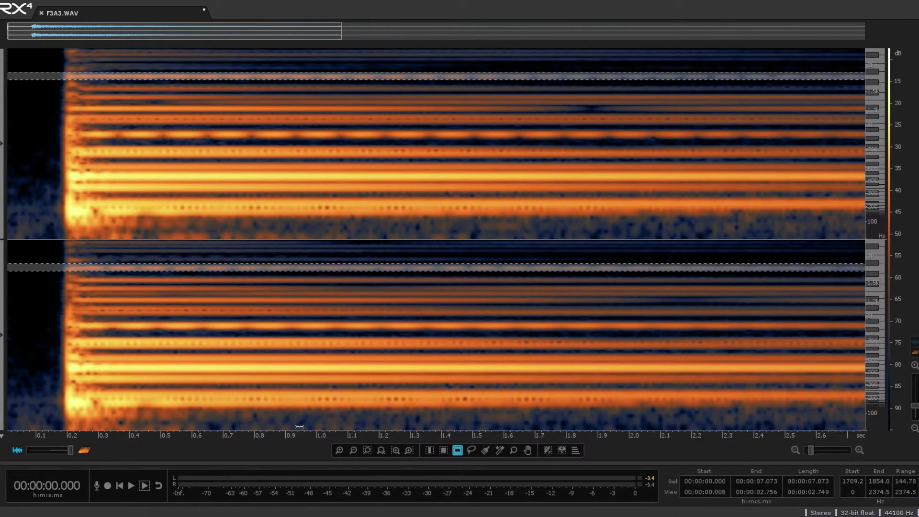
{"action": "left_click", "coordinate": [144, 486]}
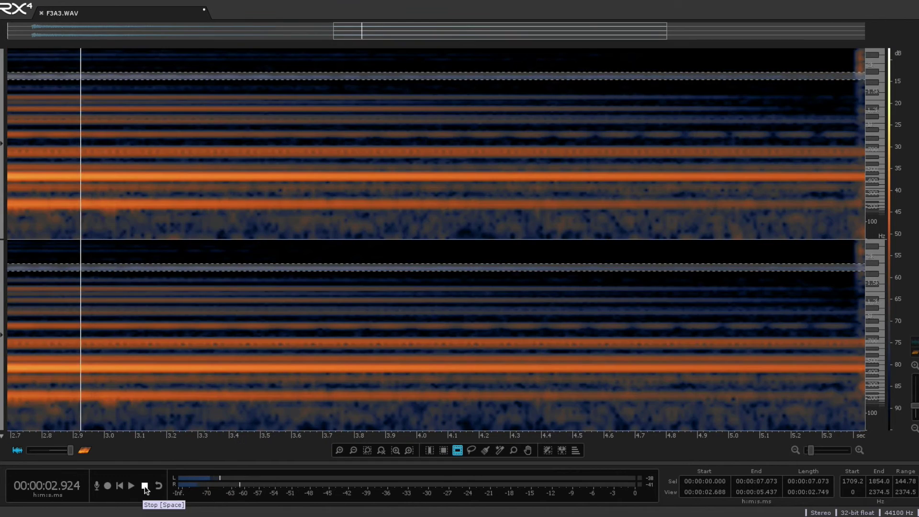
{"action": "left_click", "coordinate": [145, 486]}
Play the full note from 0.139 s, then stop and return to the start
{"action": "left_click", "coordinate": [120, 486]}
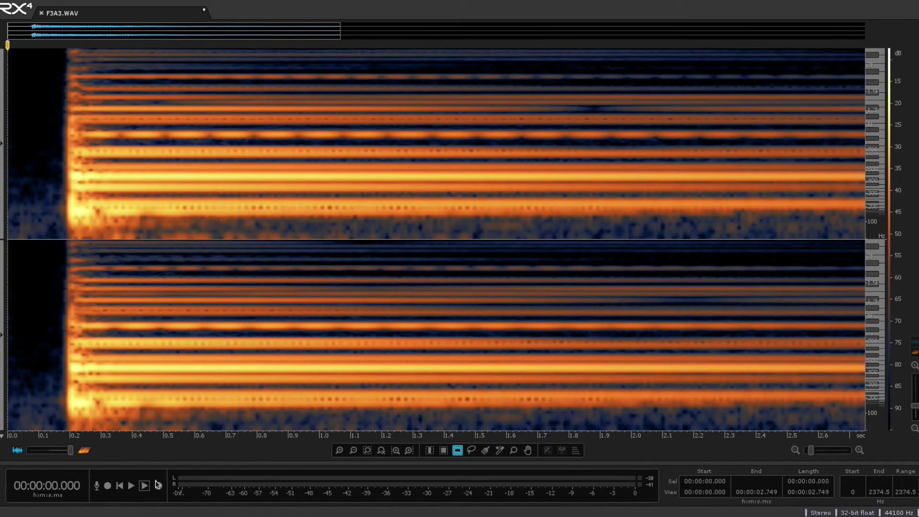
{"action": "left_click", "coordinate": [50, 357]}
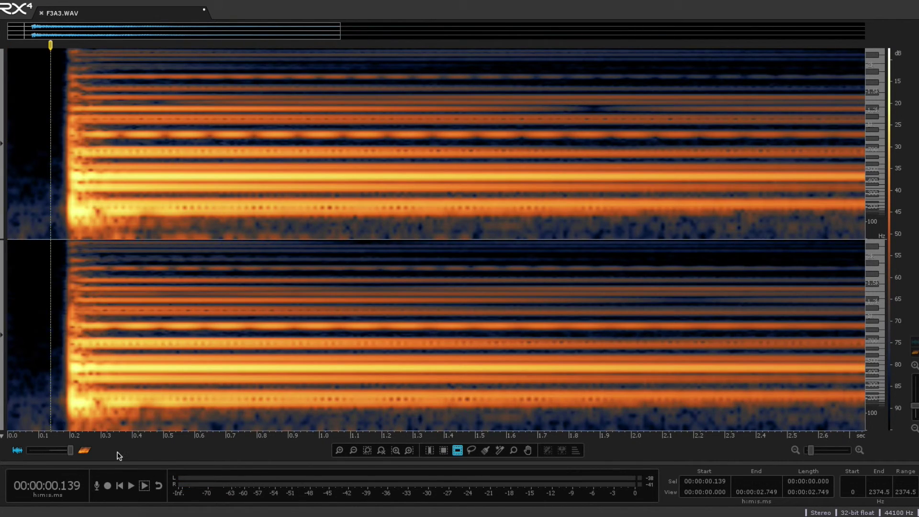
{"action": "left_click", "coordinate": [131, 486]}
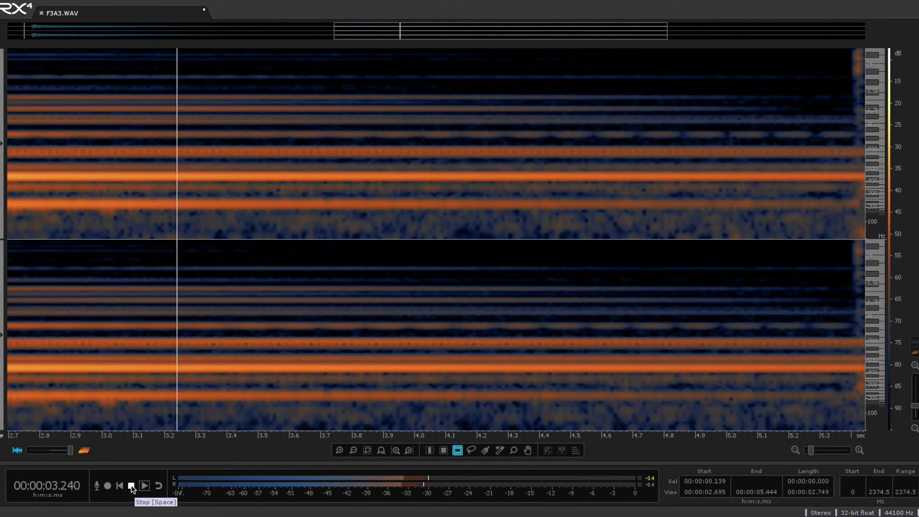
{"action": "left_click", "coordinate": [132, 486]}
{"action": "left_click", "coordinate": [121, 486]}
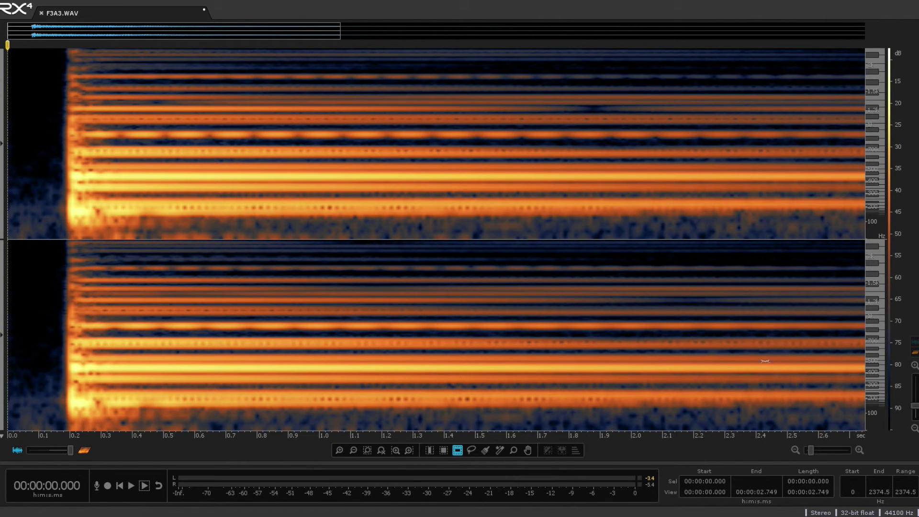
{"action": "scroll", "coordinate": [886, 311], "scroll_direction": "down", "scroll_amount": 3}
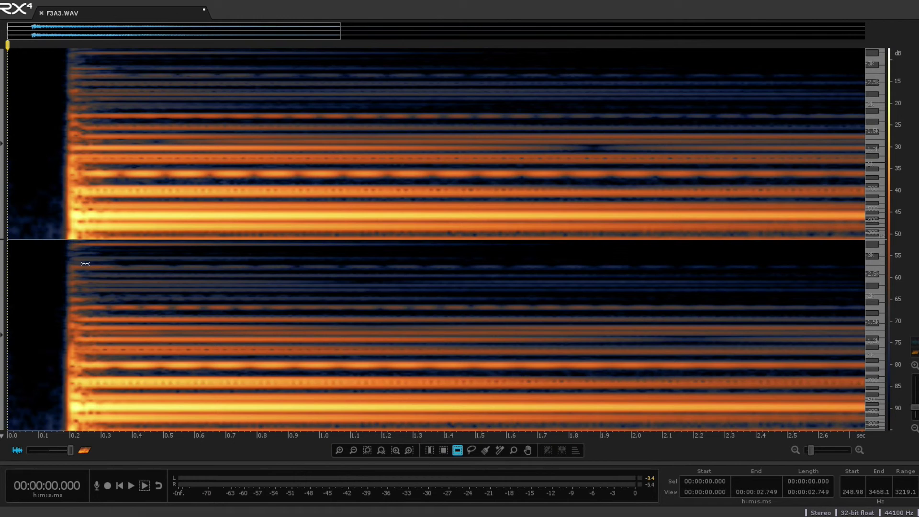
Select and play the 2621–2806 Hz band, then place the playhead at 0.139 s
{"action": "left_click_drag", "start_coordinate": [84, 262], "coordinate": [85, 268]}
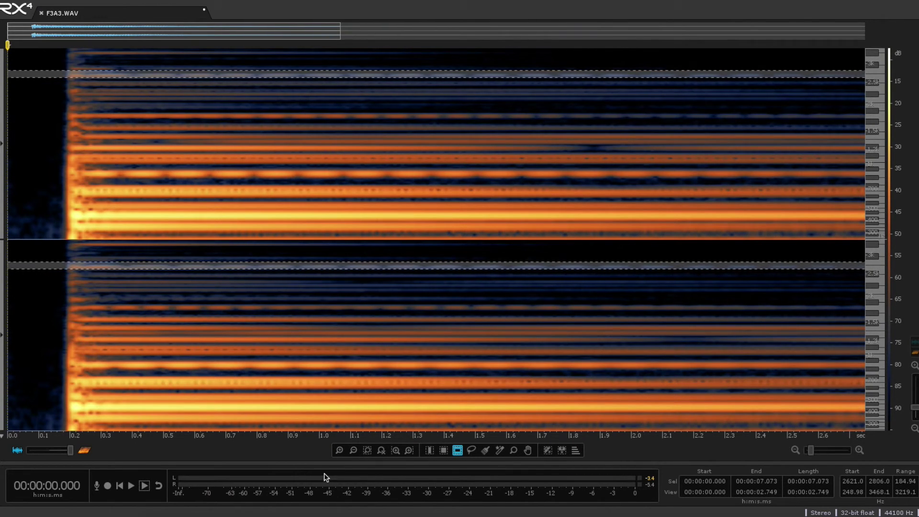
{"action": "left_click", "coordinate": [144, 485]}
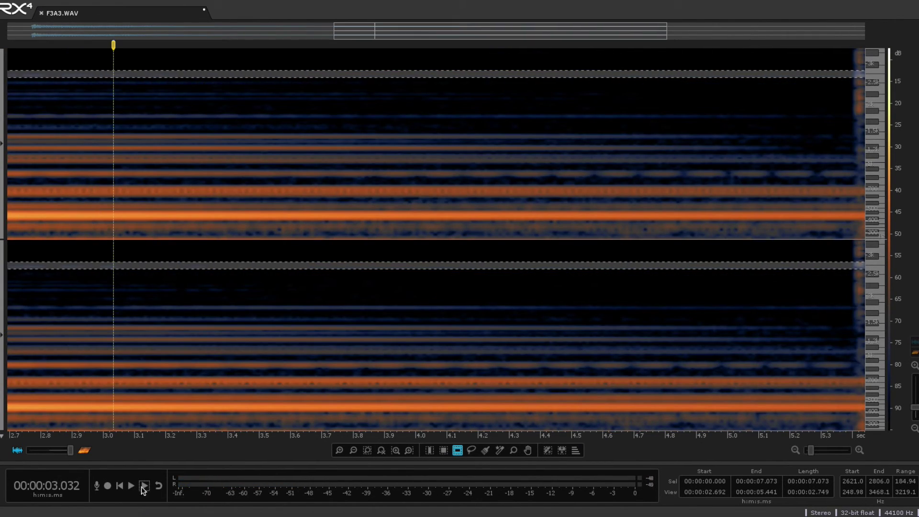
{"action": "left_click", "coordinate": [120, 485]}
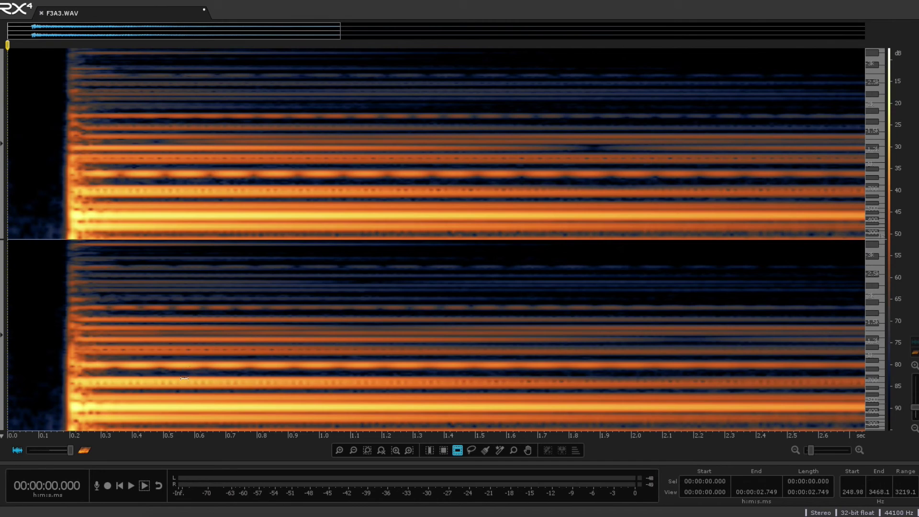
{"action": "left_click", "coordinate": [50, 399]}
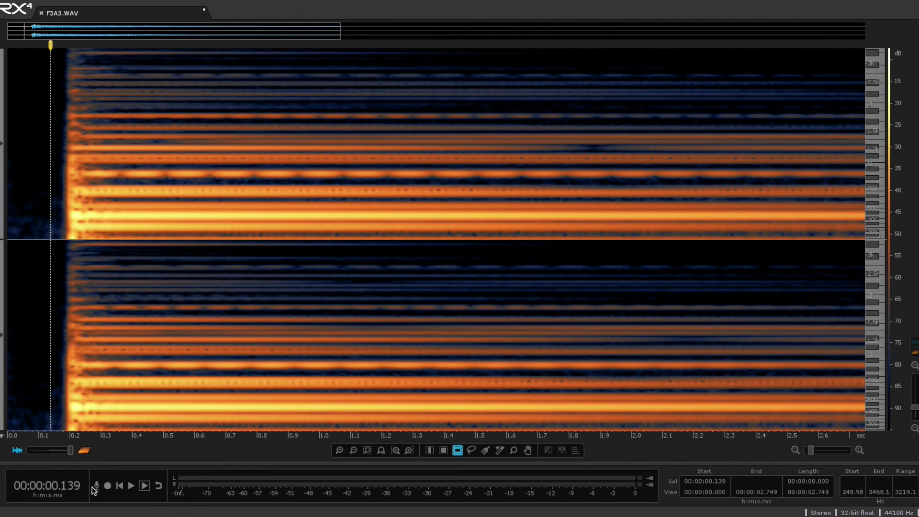